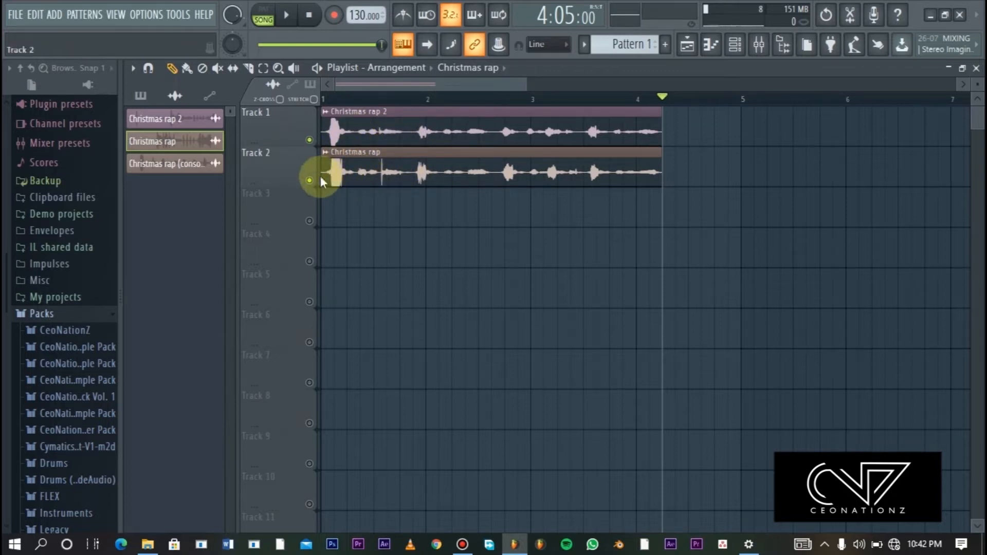
- Slice both stacked clips on Tracks 1 and 2 about three quarters through bar 1, and set the global snap to (none)
{"action": "left_click_drag", "start_coordinate": [322, 176], "coordinate": [294, 202]}
{"action": "left_click", "coordinate": [251, 73]}
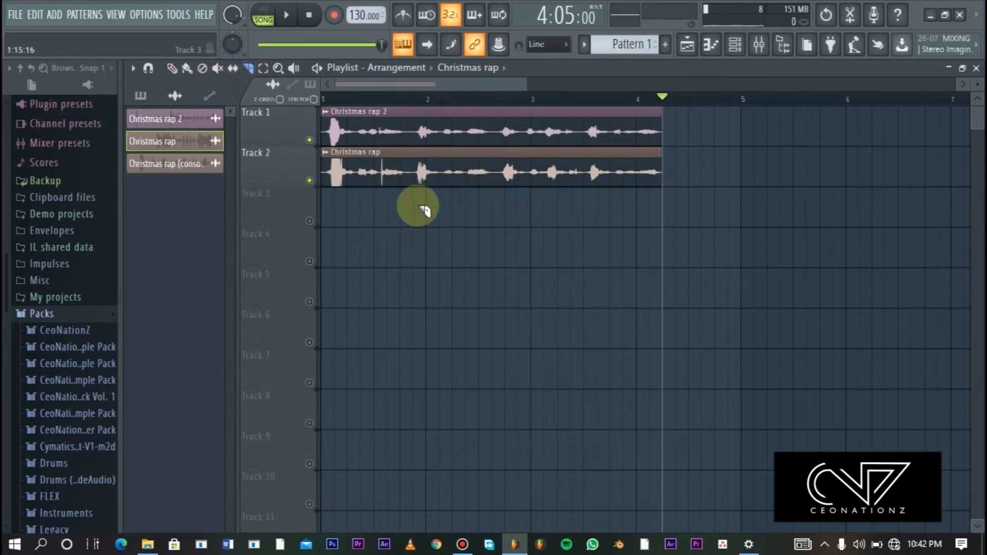
{"action": "left_click_drag", "start_coordinate": [413, 231], "coordinate": [410, 140]}
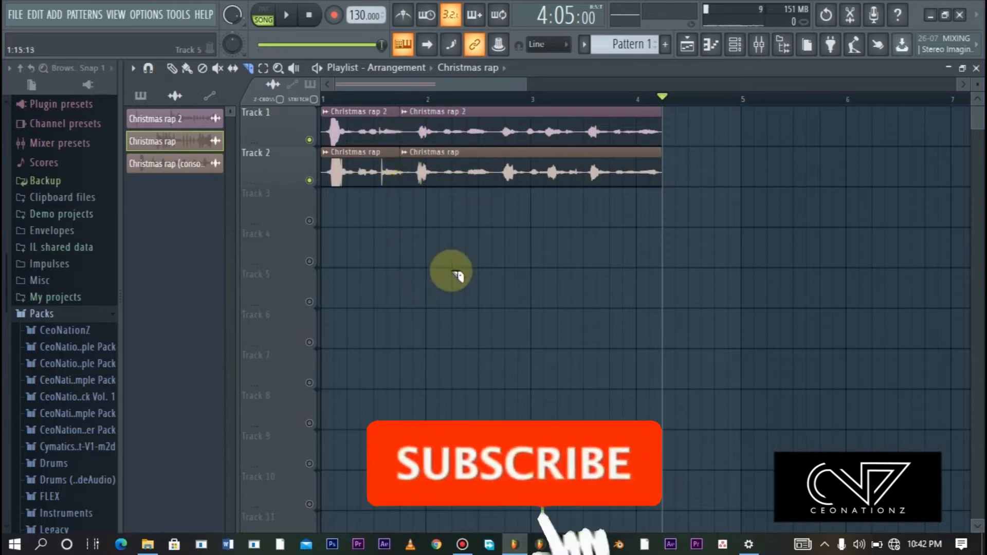
{"action": "left_click", "coordinate": [521, 47]}
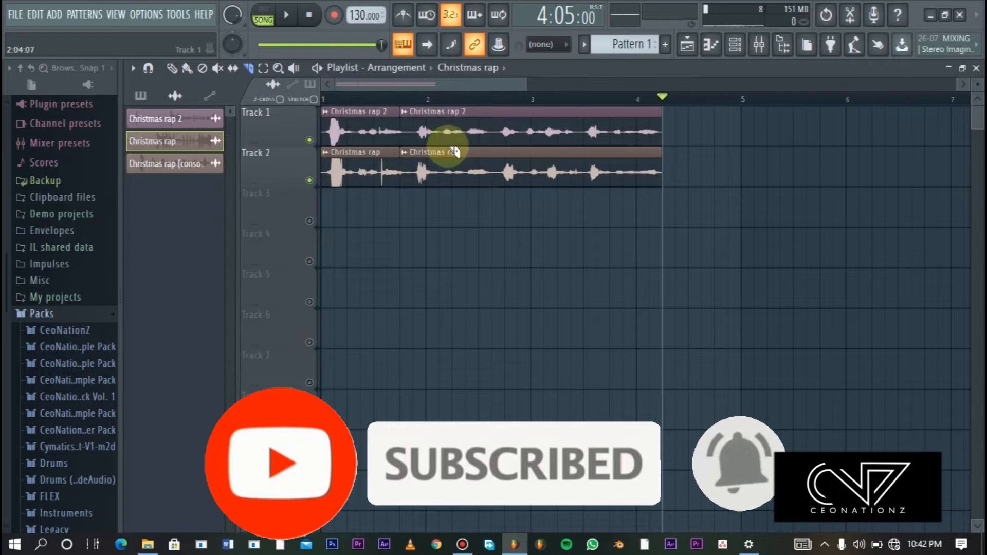
- Try a second cut through both clips just before bar 2, and undo all the trial cuts
{"action": "left_click_drag", "start_coordinate": [405, 230], "coordinate": [411, 116]}
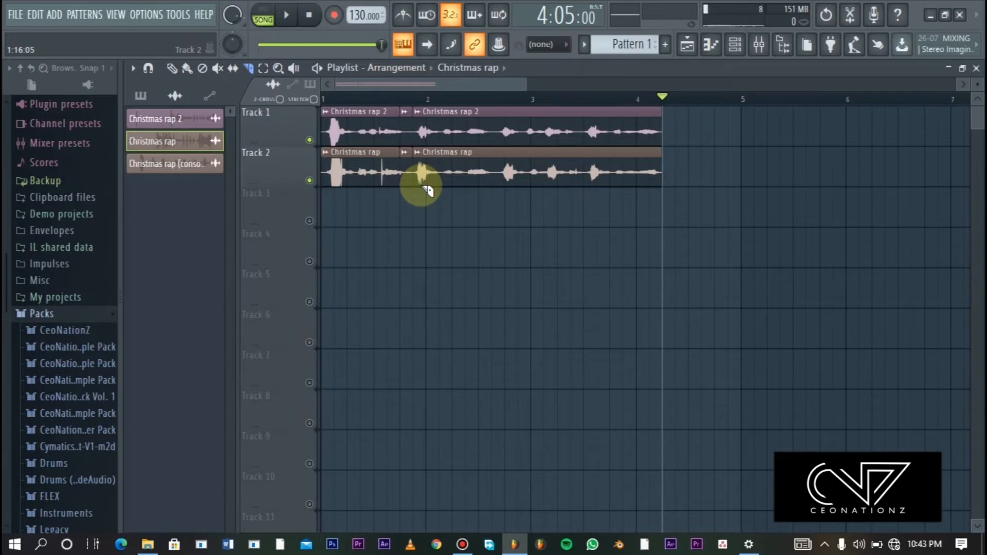
{"action": "key", "text": "ctrl+z"}
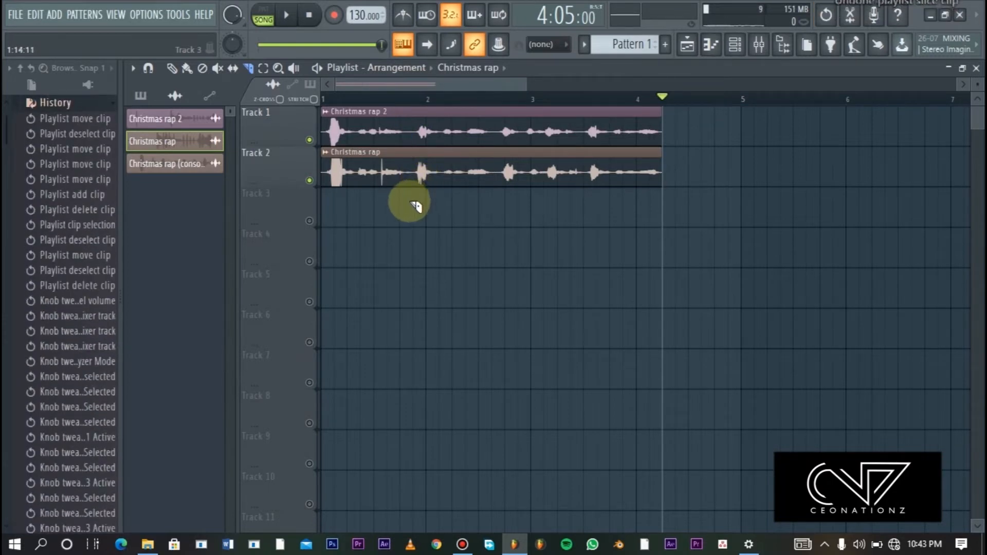
{"action": "left_click", "coordinate": [99, 104]}
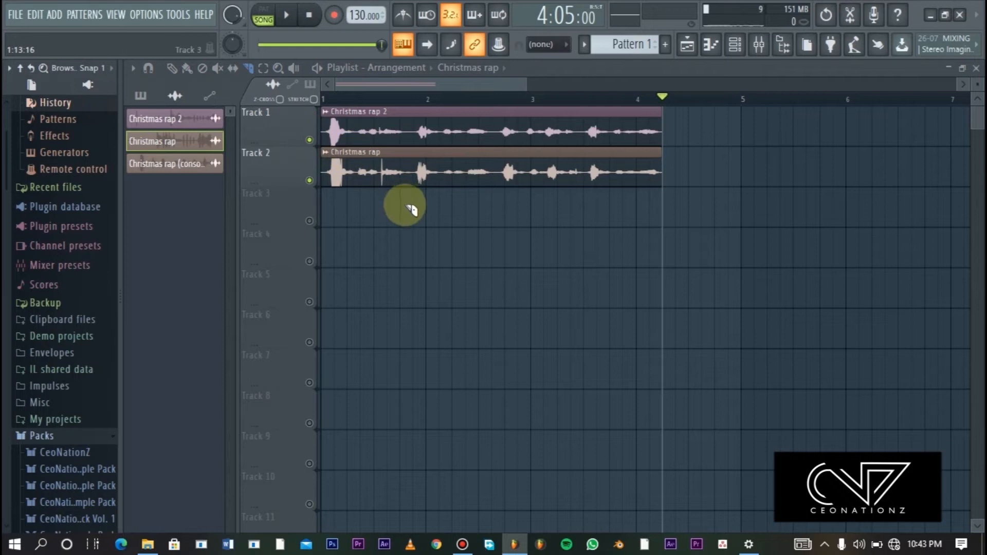
- Slice both clips at three points: just before bar 2, past the middle of bar 2, and midway through bar 3
{"action": "left_click_drag", "start_coordinate": [416, 231], "coordinate": [421, 123]}
{"action": "left_click_drag", "start_coordinate": [499, 204], "coordinate": [498, 138]}
{"action": "left_click_drag", "start_coordinate": [582, 230], "coordinate": [589, 139]}
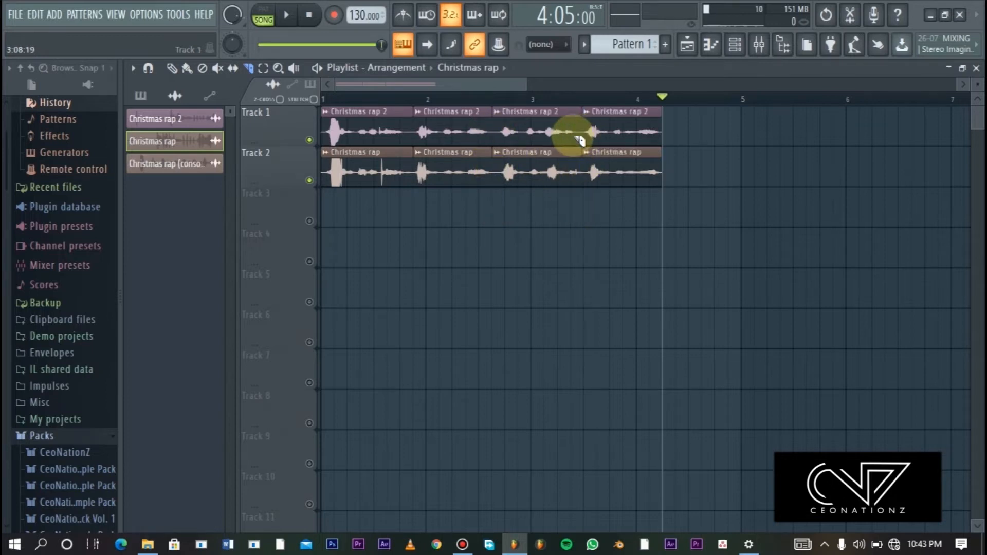
- Delete the first and third slices on Track 2 and the second and fourth slices on Track 1
{"action": "left_click", "coordinate": [171, 67]}
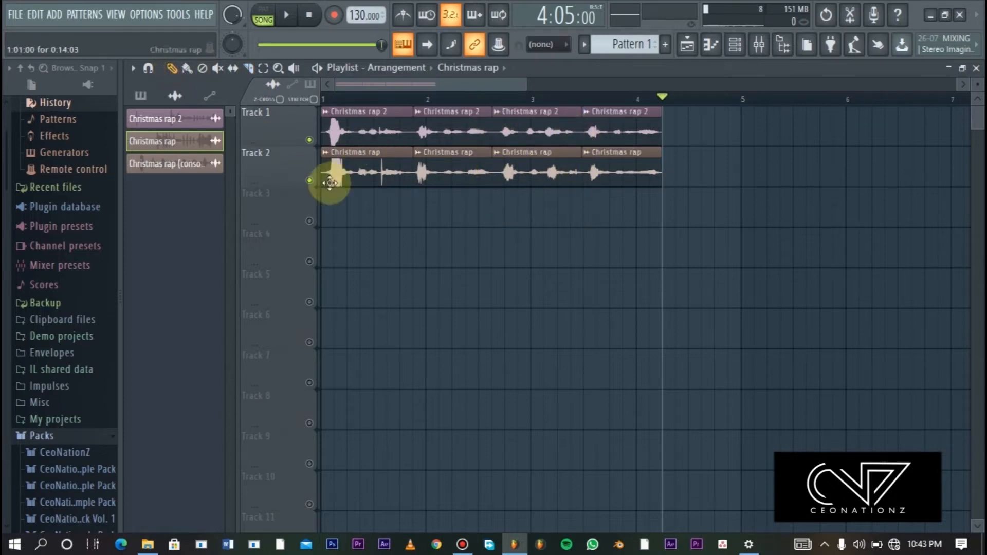
{"action": "right_click", "coordinate": [362, 180]}
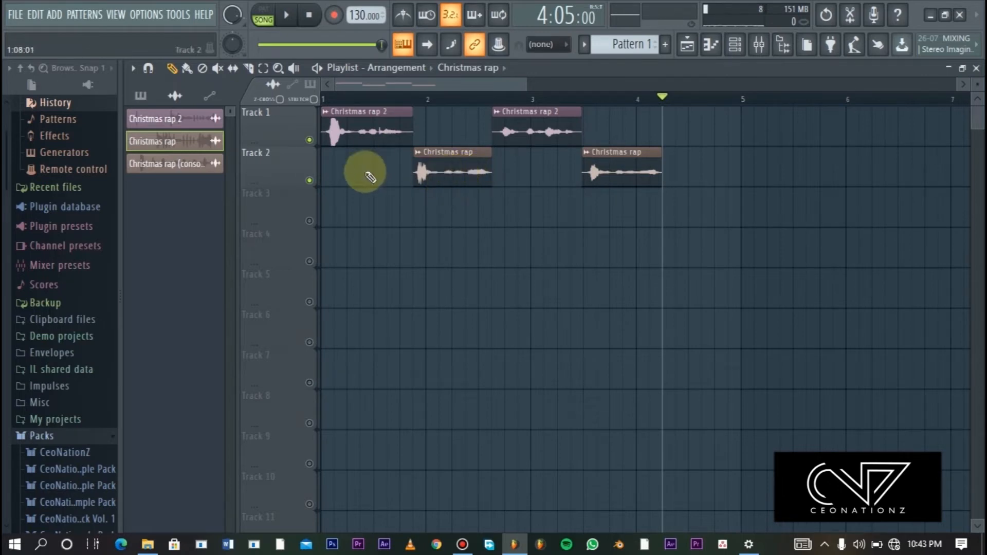
- Move the two remaining Christmas rap slices from Track 2 up into the gaps on Track 1, and deselect them
{"action": "left_click_drag", "start_coordinate": [369, 181], "coordinate": [704, 238]}
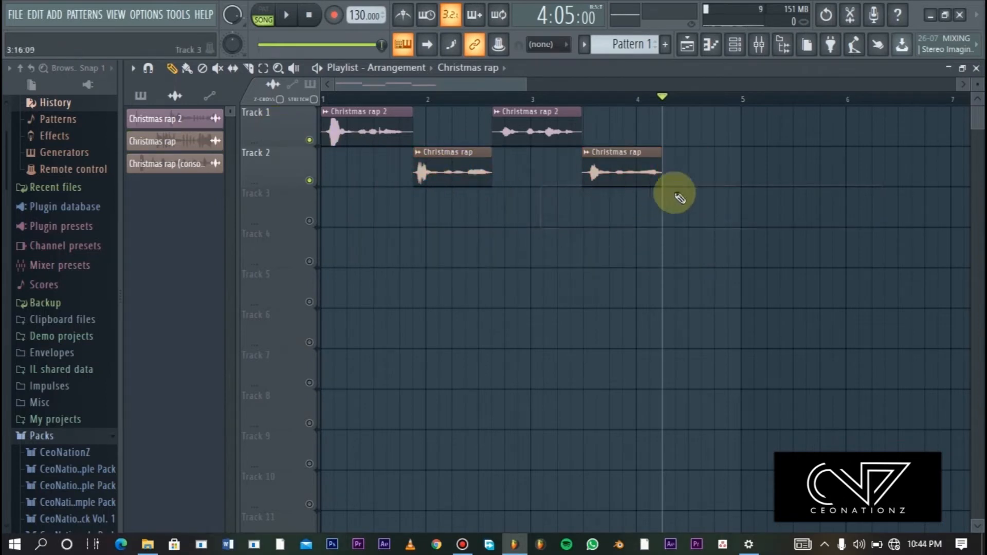
{"action": "left_click_drag", "start_coordinate": [736, 154], "coordinate": [399, 236]}
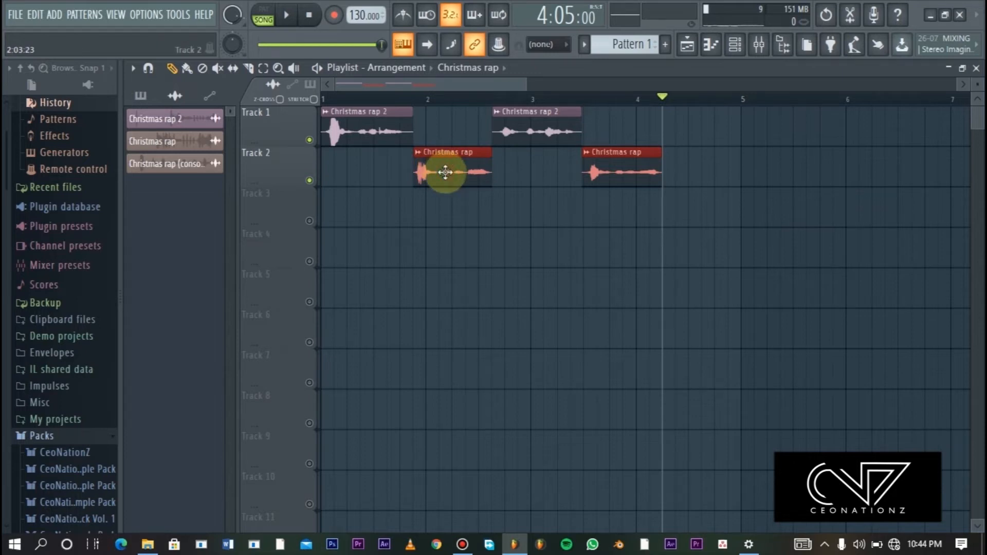
{"action": "left_click_drag", "start_coordinate": [445, 172], "coordinate": [462, 126]}
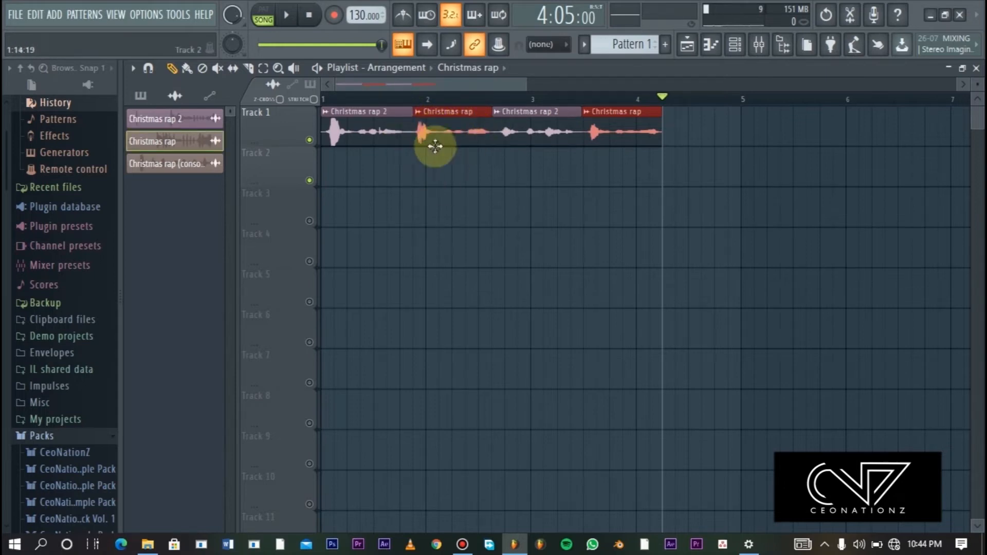
{"action": "left_click", "coordinate": [414, 191]}
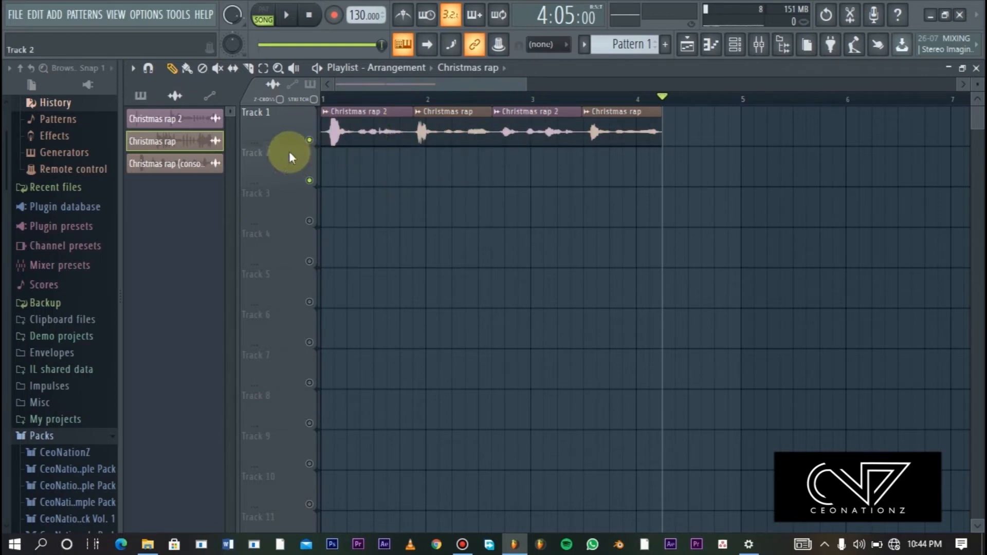
- Look at the Consolidate this track options available for Track 1, without choosing one
{"action": "right_click", "coordinate": [284, 119]}
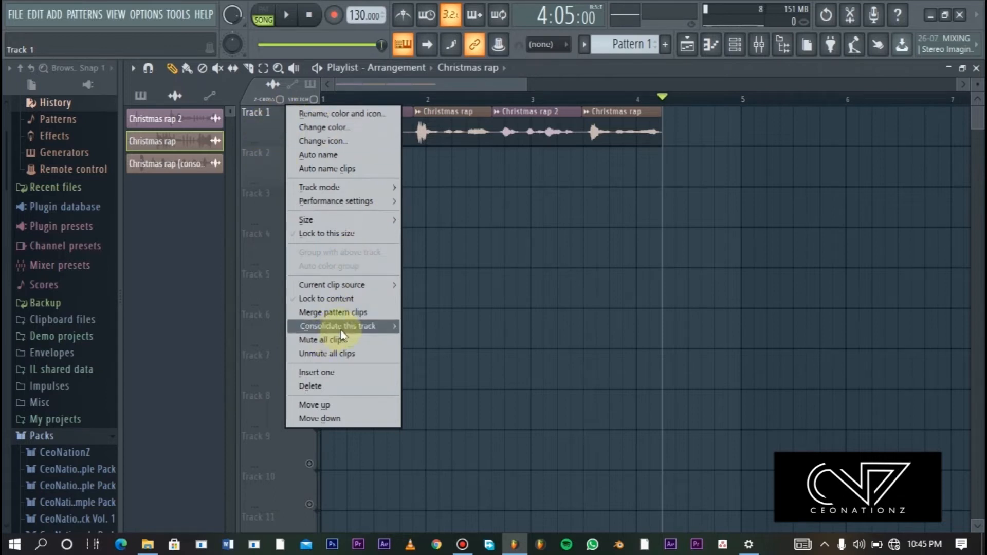
{"action": "mouse_move", "coordinate": [344, 327]}
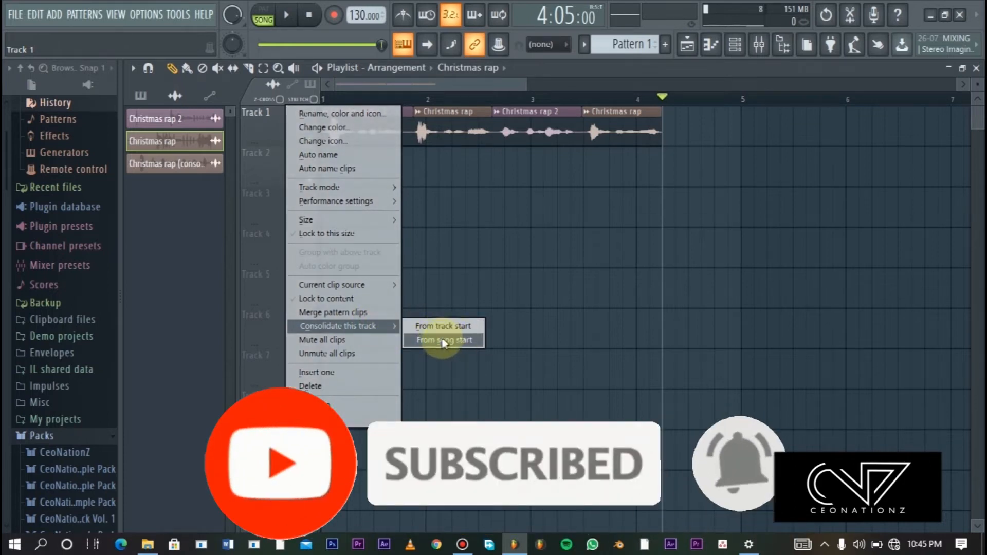
{"action": "left_click", "coordinate": [385, 86]}
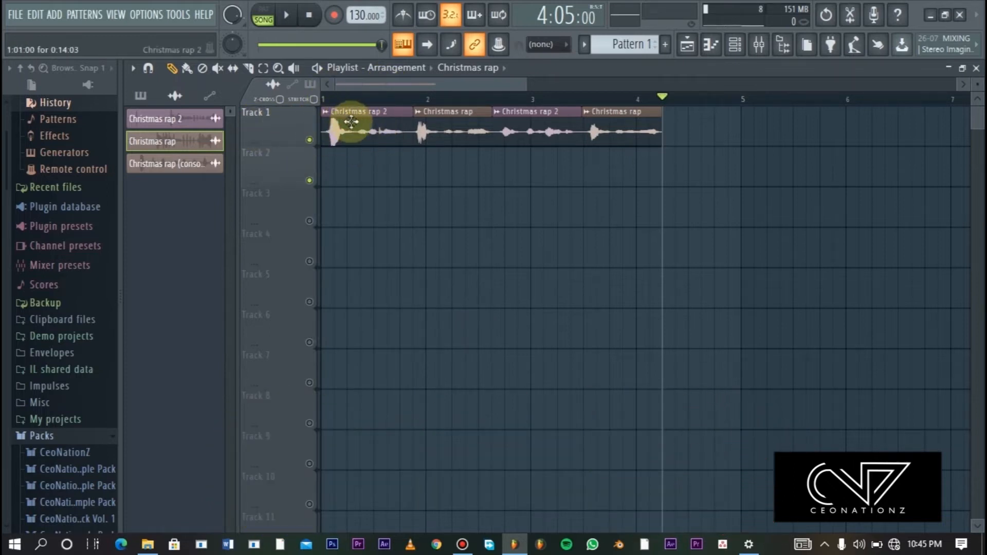
- Move all Track 1 clips to start midway through bar 3, and check the range that consolidating from track start covers
{"action": "left_click_drag", "start_coordinate": [653, 225], "coordinate": [595, 137]}
{"action": "right_click", "coordinate": [290, 120]}
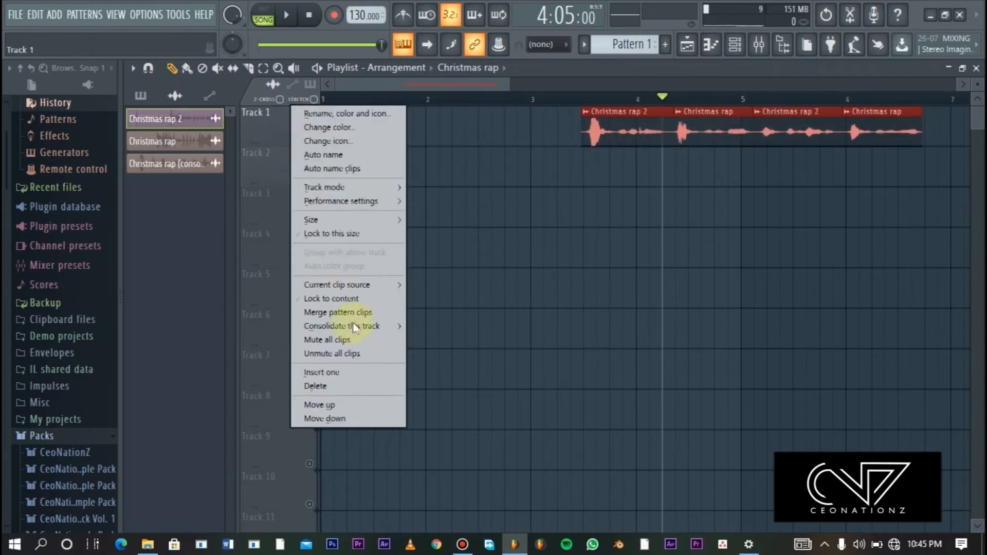
{"action": "left_click", "coordinate": [422, 328]}
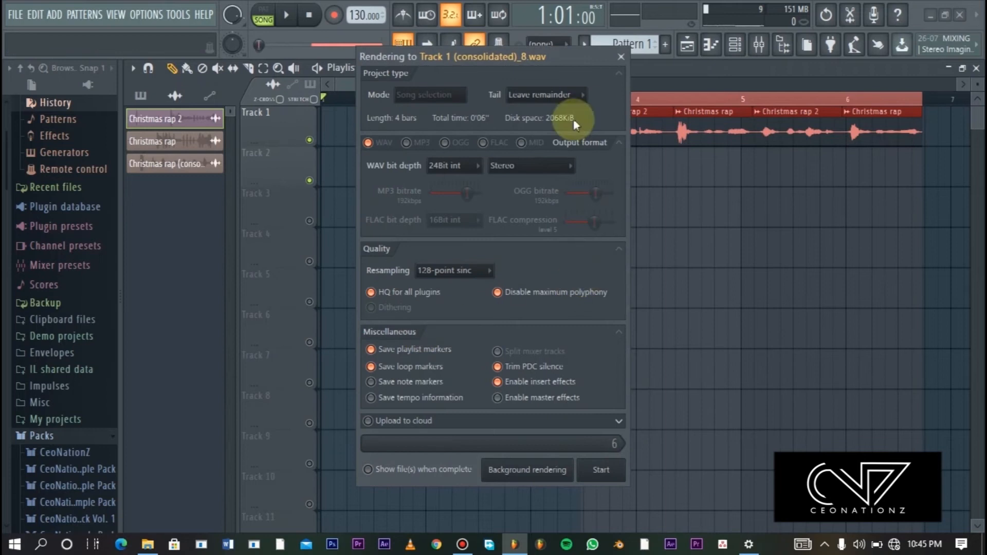
{"action": "left_click_drag", "start_coordinate": [554, 57], "coordinate": [358, 94]}
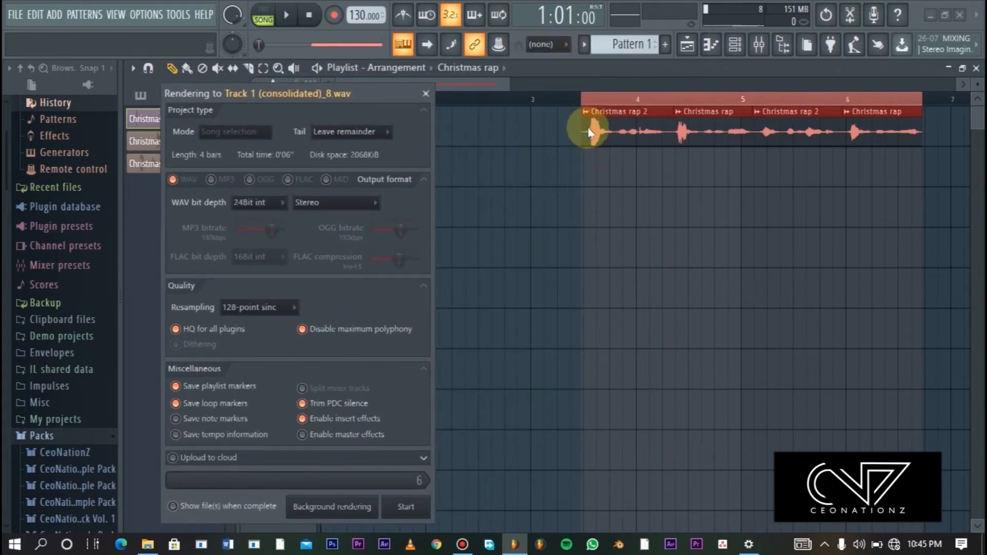
{"action": "left_click", "coordinate": [426, 95]}
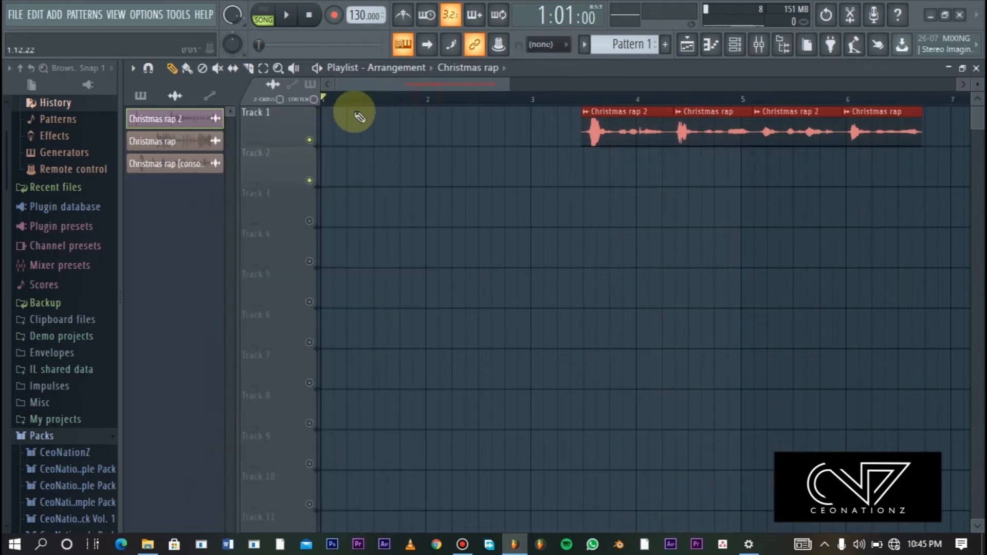
- Check the range that consolidating Track 1 from song start covers, and close the render settings without rendering
{"action": "right_click", "coordinate": [285, 115]}
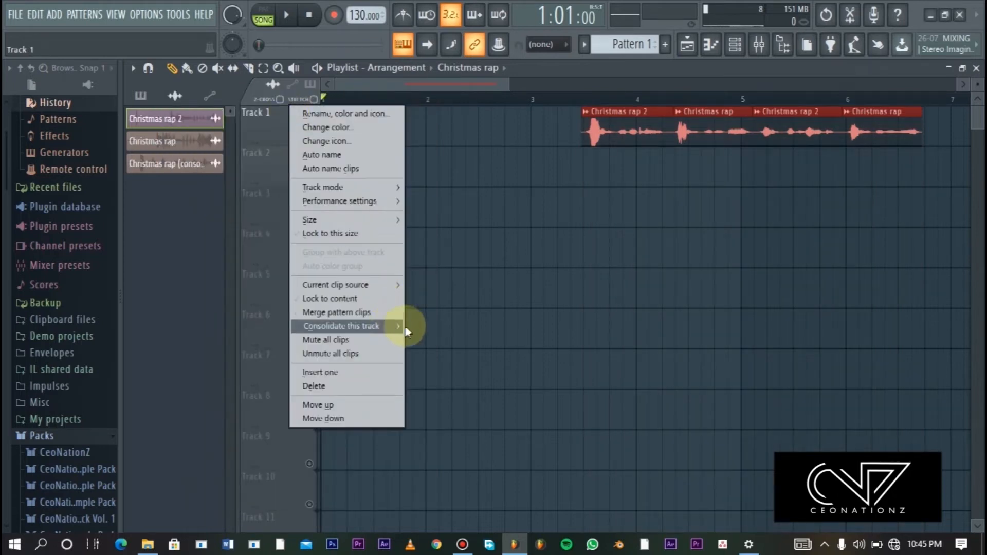
{"action": "mouse_move", "coordinate": [363, 333]}
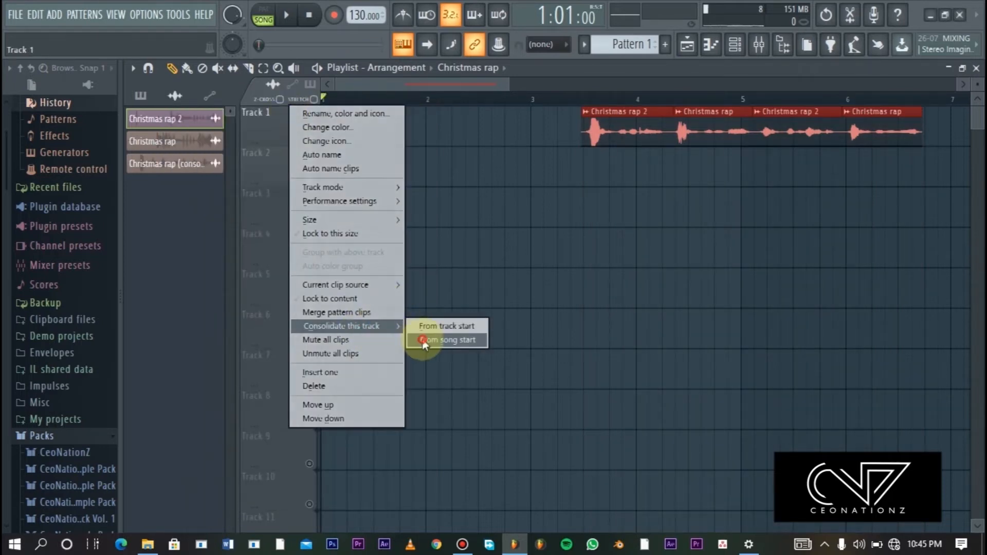
{"action": "left_click", "coordinate": [419, 342]}
{"action": "left_click_drag", "start_coordinate": [559, 63], "coordinate": [767, 273]}
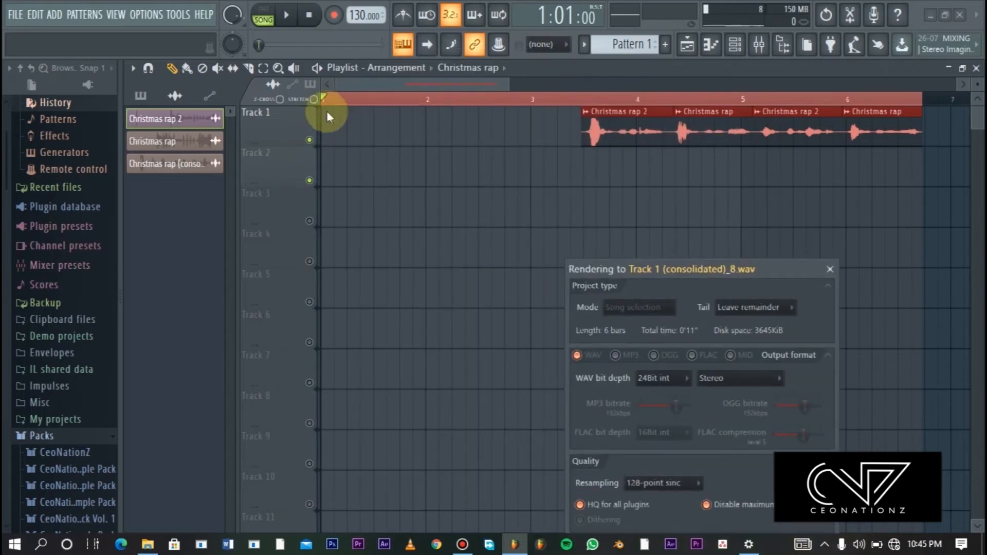
{"action": "left_click", "coordinate": [830, 269]}
- Move all Track 1 clips back to the start of bar 1 and deselect them
{"action": "left_click_drag", "start_coordinate": [591, 126], "coordinate": [268, 138]}
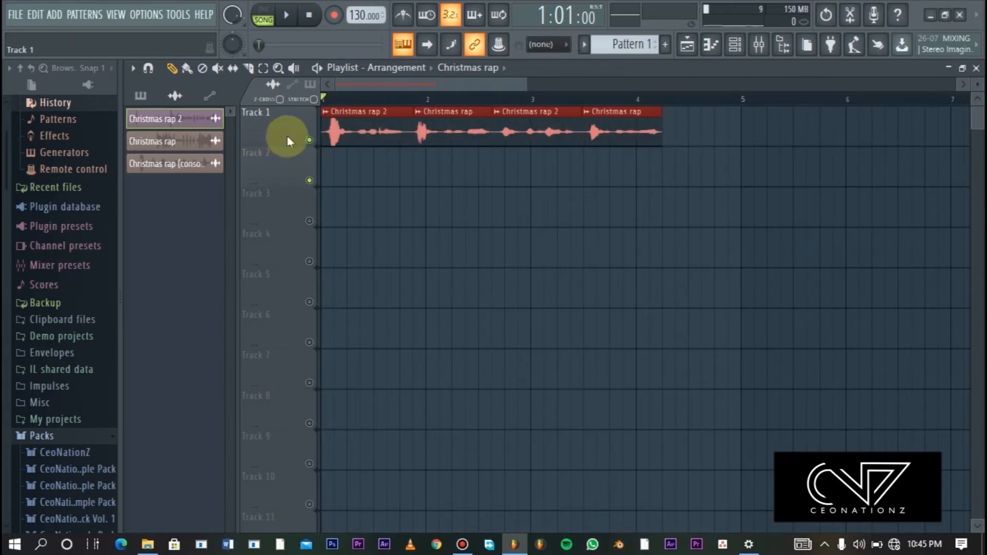
{"action": "left_click", "coordinate": [344, 164], "text": "ctrl"}
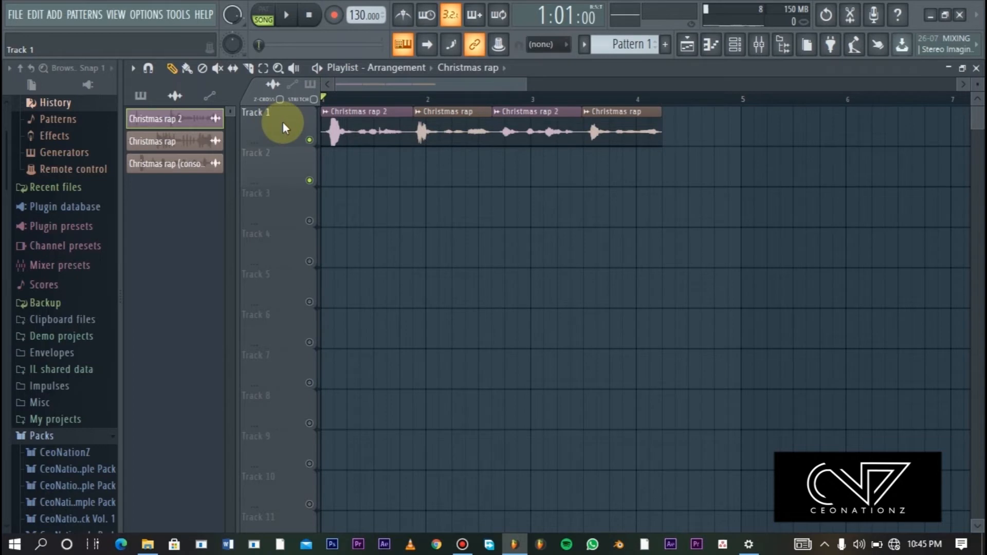
{"action": "right_click", "coordinate": [290, 128]}
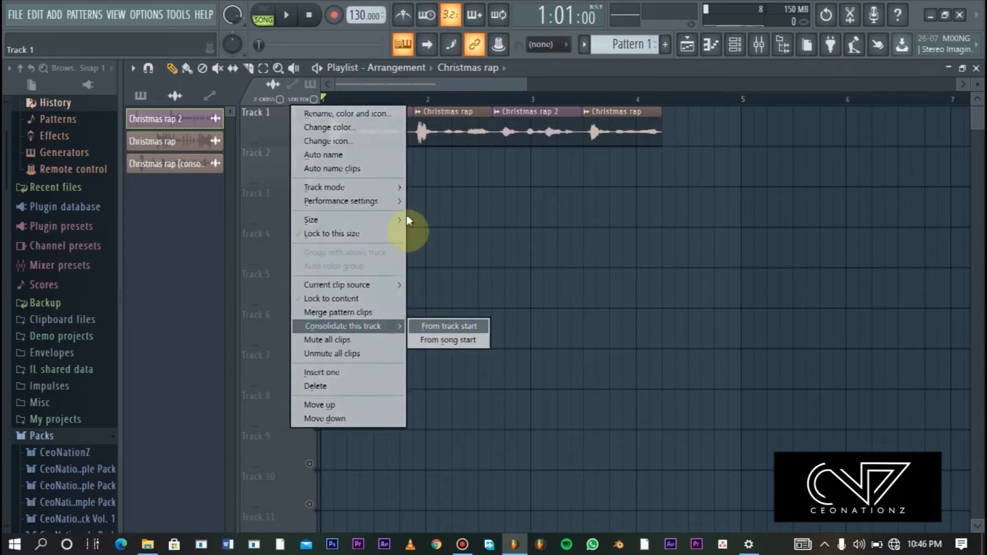
{"action": "left_click", "coordinate": [258, 108]}
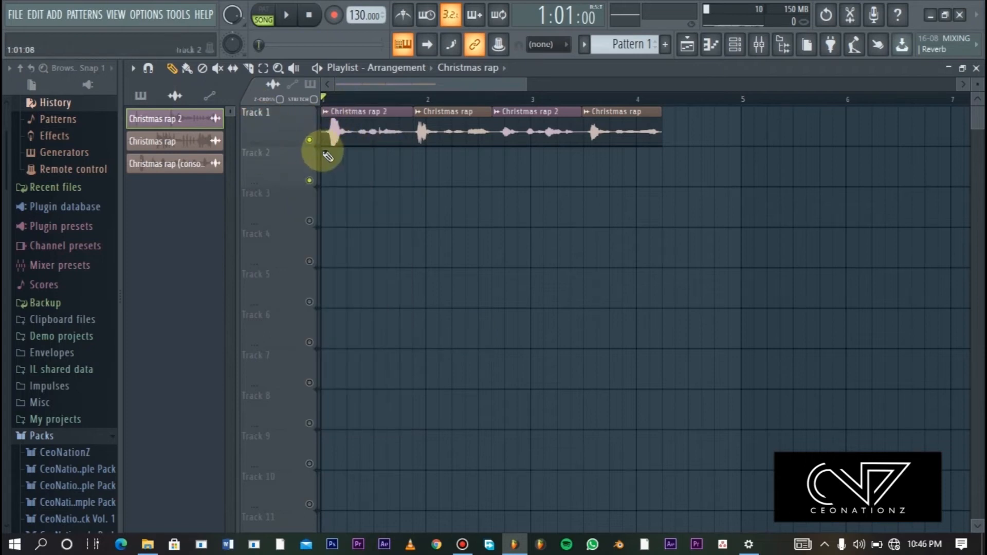
- Open the render settings for consolidating Track 1 from track start, and place the dialog clear of the first clips
{"action": "right_click", "coordinate": [293, 125]}
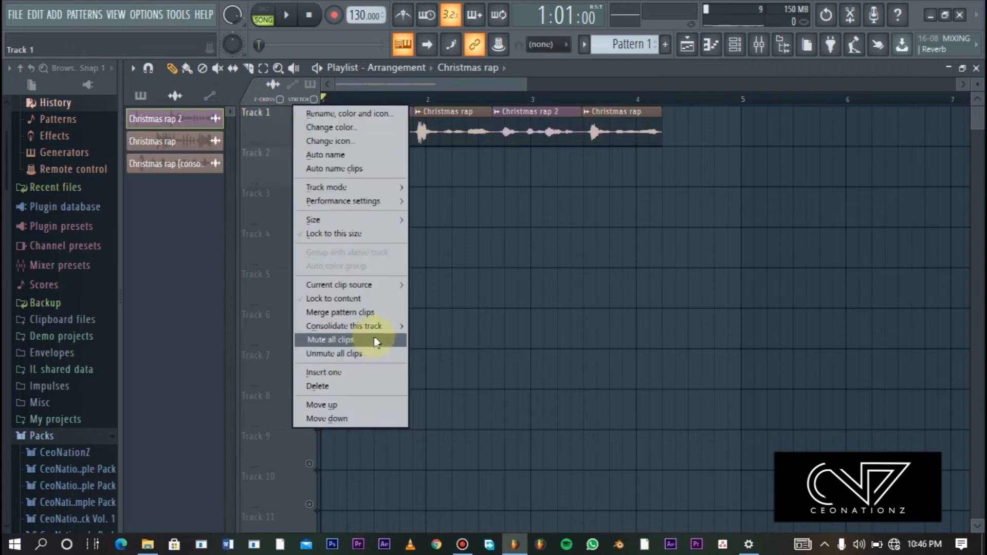
{"action": "mouse_move", "coordinate": [379, 327]}
{"action": "left_click", "coordinate": [440, 326]}
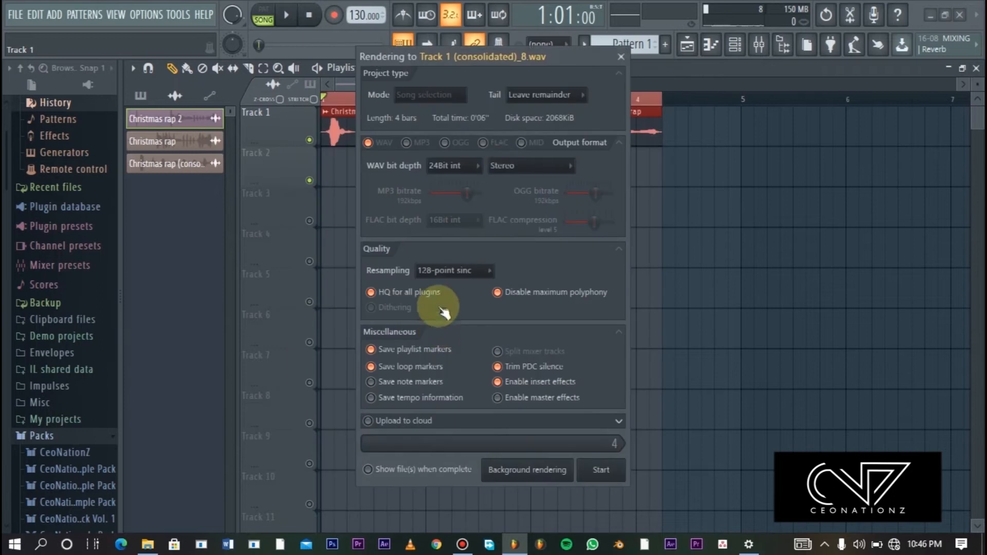
{"action": "left_click_drag", "start_coordinate": [560, 58], "coordinate": [710, 82]}
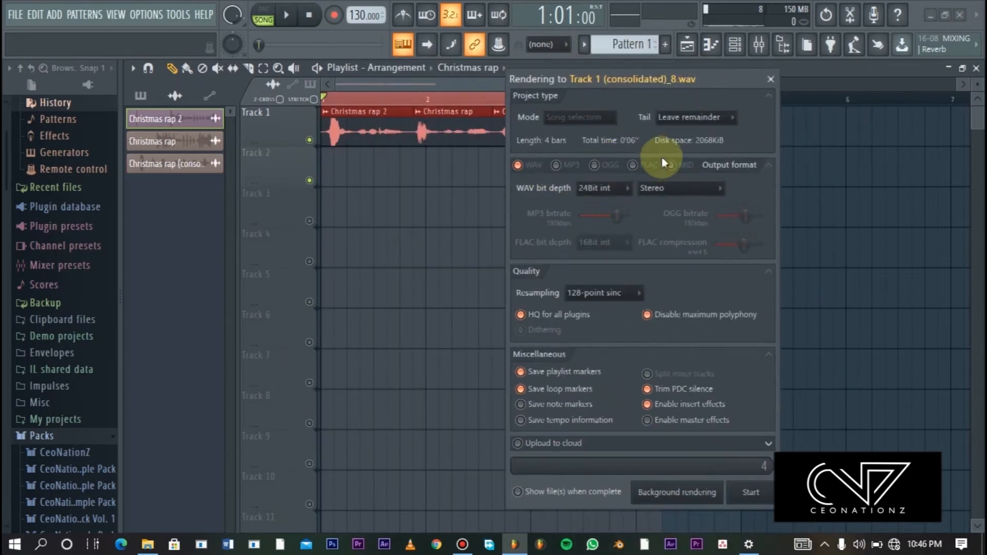
{"action": "left_click_drag", "start_coordinate": [721, 82], "coordinate": [686, 46]}
- Configure the render with Leave remainder tail, 24Bit int WAV depth and 128-point sinc resampling, with insert and master effects disabled
{"action": "left_click", "coordinate": [689, 84]}
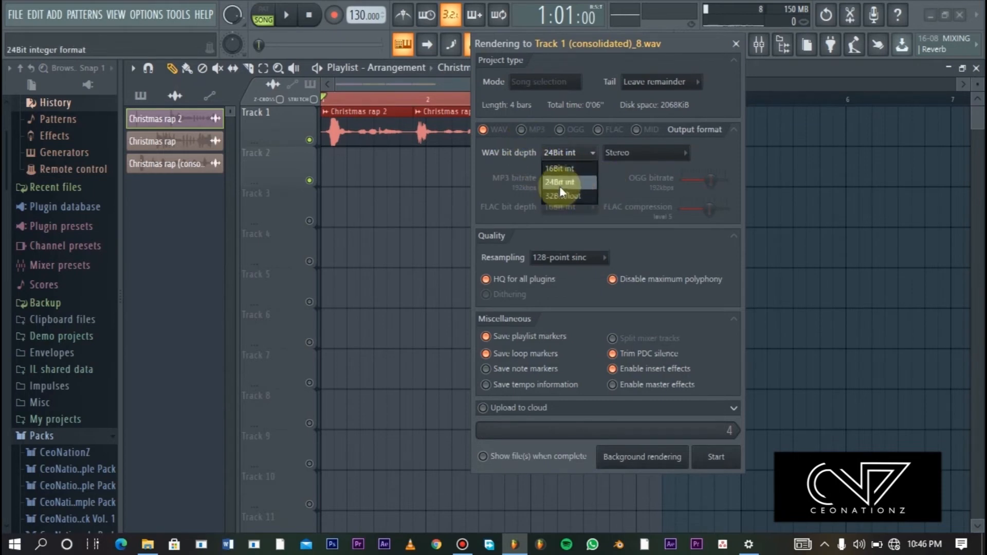
{"action": "left_click", "coordinate": [562, 184]}
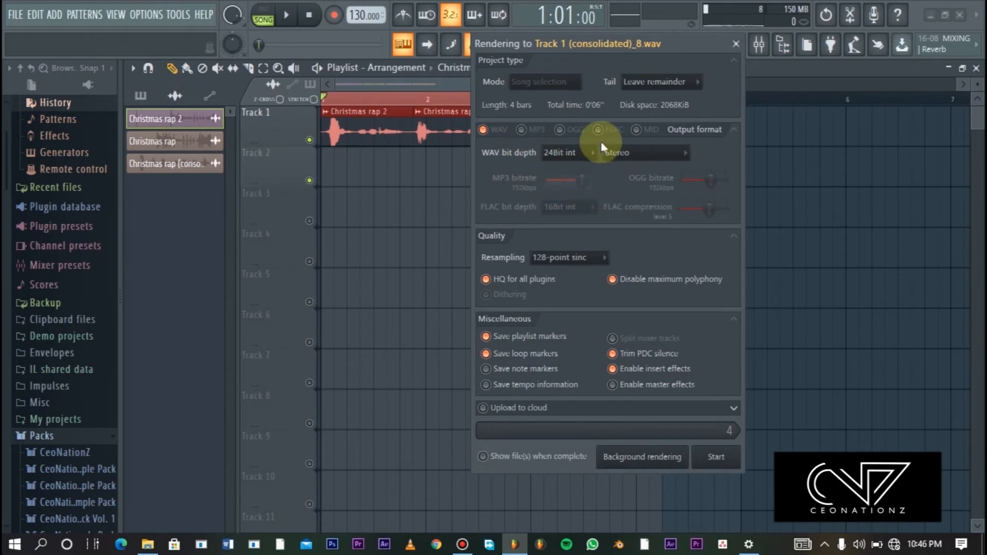
{"action": "left_click", "coordinate": [565, 258]}
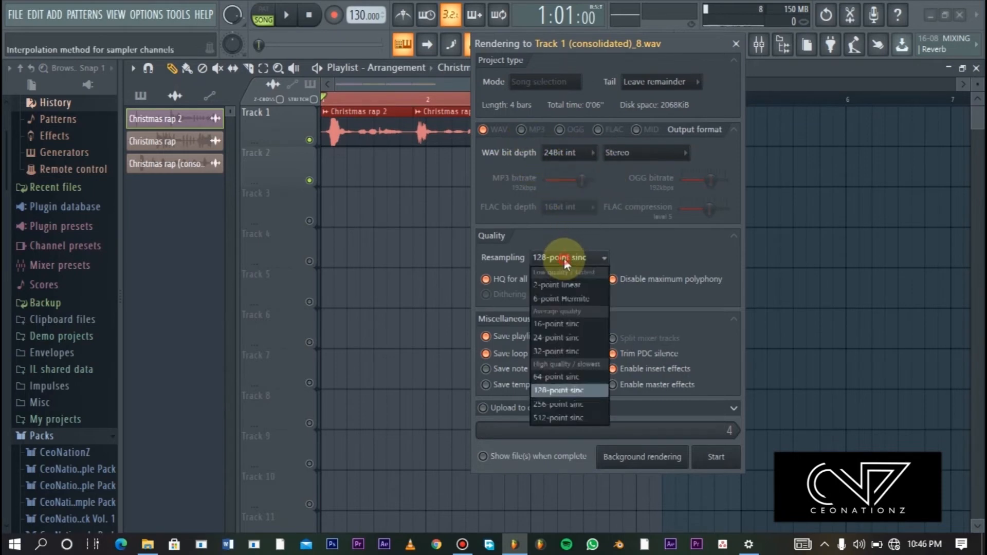
{"action": "left_click", "coordinate": [567, 394]}
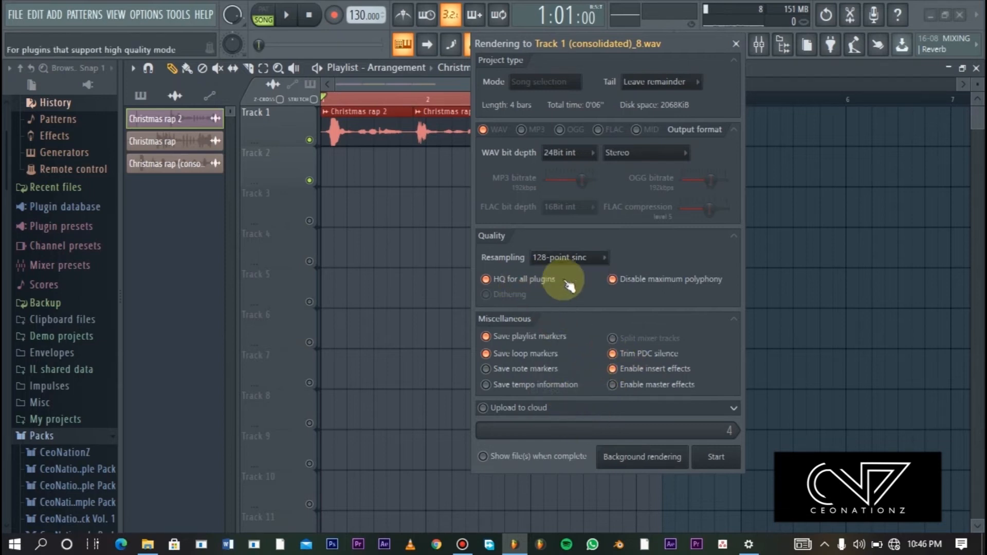
{"action": "left_click", "coordinate": [613, 386]}
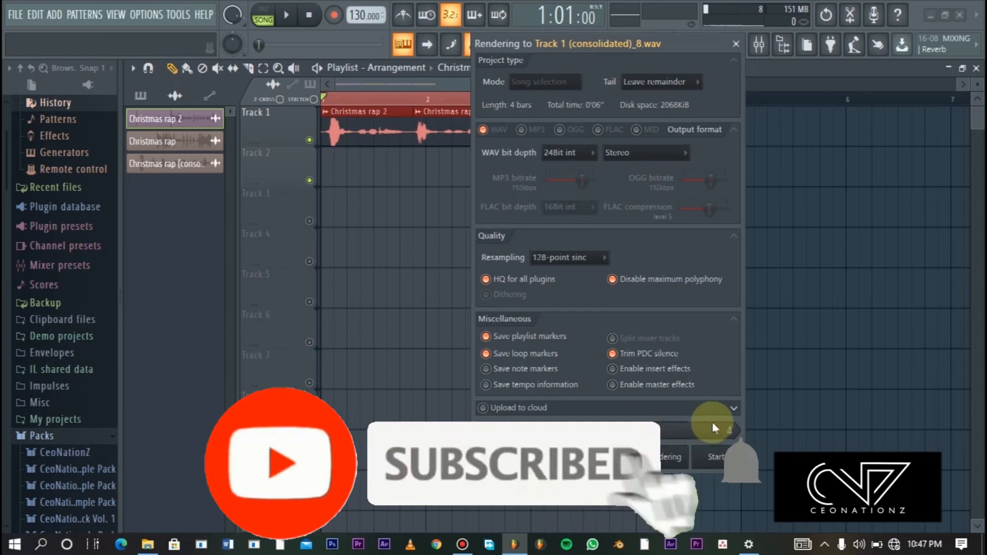
- Render the Track 1 clips into one consolidated audio clip and show the original clips grouped beneath it
{"action": "left_click", "coordinate": [715, 457]}
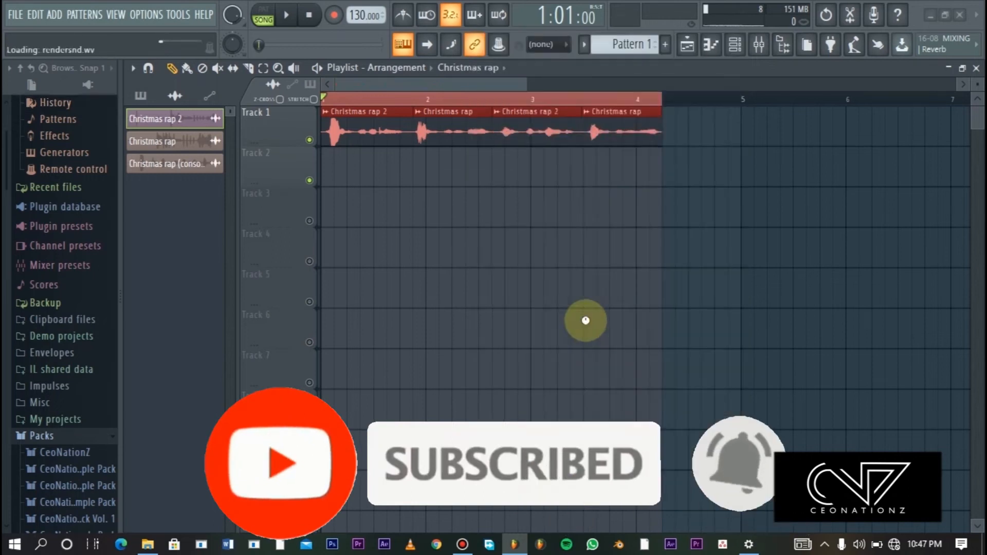
{"action": "left_click", "coordinate": [294, 143]}
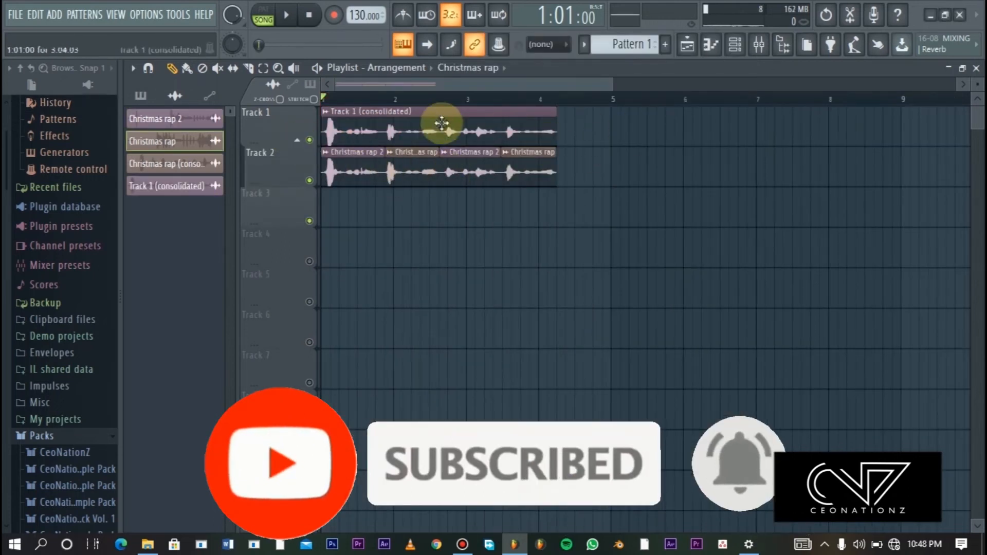
{"action": "mouse_move", "coordinate": [367, 130]}
{"action": "left_mouse_down"}
{"action": "mouse_move", "coordinate": [337, 134]}
{"action": "mouse_move", "coordinate": [397, 126]}
{"action": "mouse_move", "coordinate": [441, 140]}
{"action": "mouse_move", "coordinate": [429, 128]}
{"action": "mouse_move", "coordinate": [335, 128]}
{"action": "mouse_move", "coordinate": [364, 121]}
{"action": "left_mouse_up"}
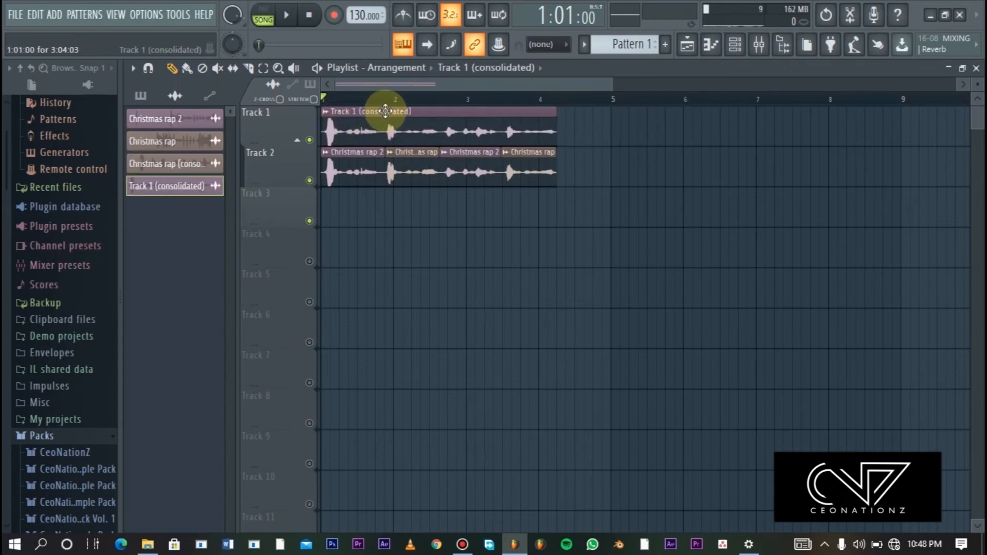
- Examine the original Christmas rap clips kept on Track 2, and collapse that track under Track 1
{"action": "left_click", "coordinate": [334, 172]}
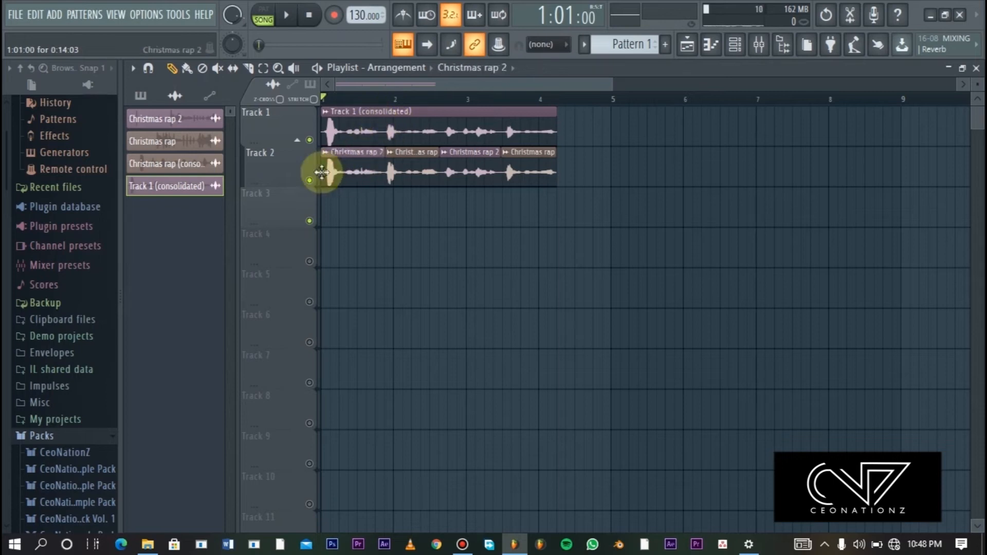
{"action": "left_click_drag", "start_coordinate": [327, 172], "coordinate": [322, 173]}
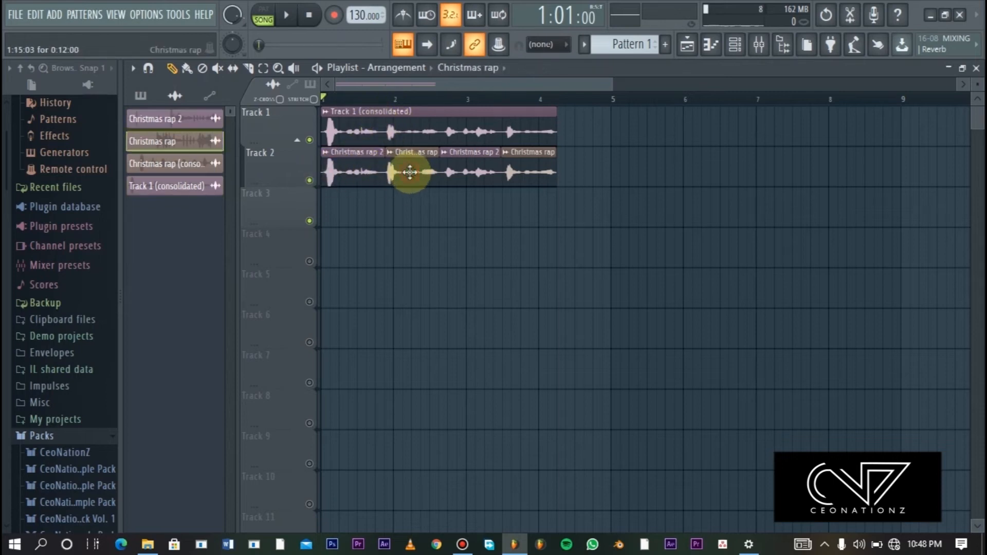
{"action": "left_click", "coordinate": [410, 172]}
{"action": "left_click", "coordinate": [520, 172]}
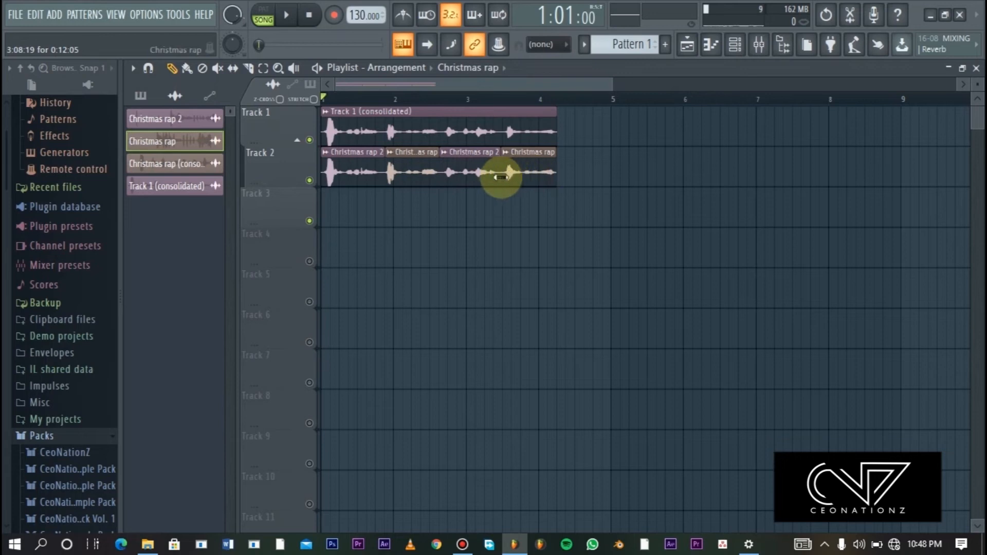
{"action": "left_click", "coordinate": [452, 172]}
{"action": "left_click", "coordinate": [415, 171]}
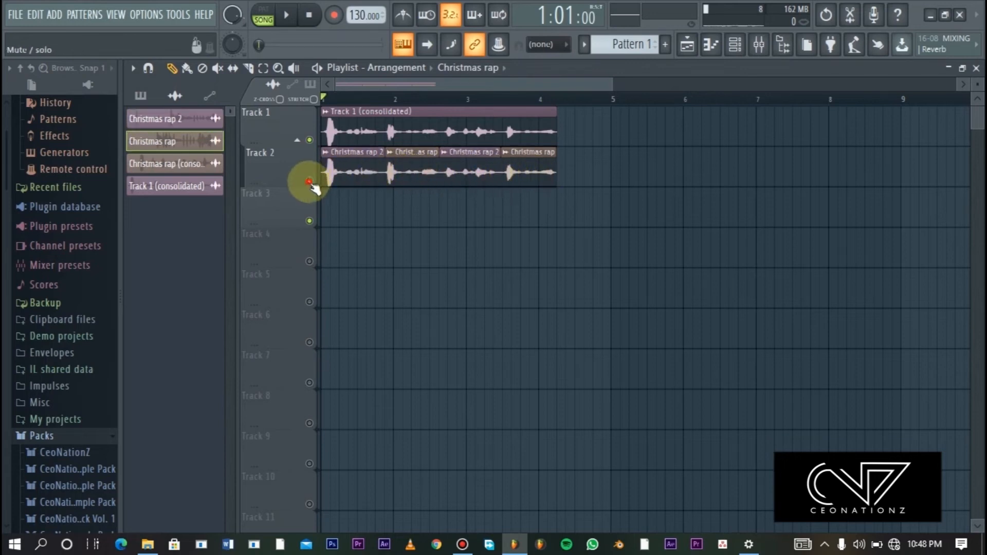
{"action": "left_click", "coordinate": [299, 141]}
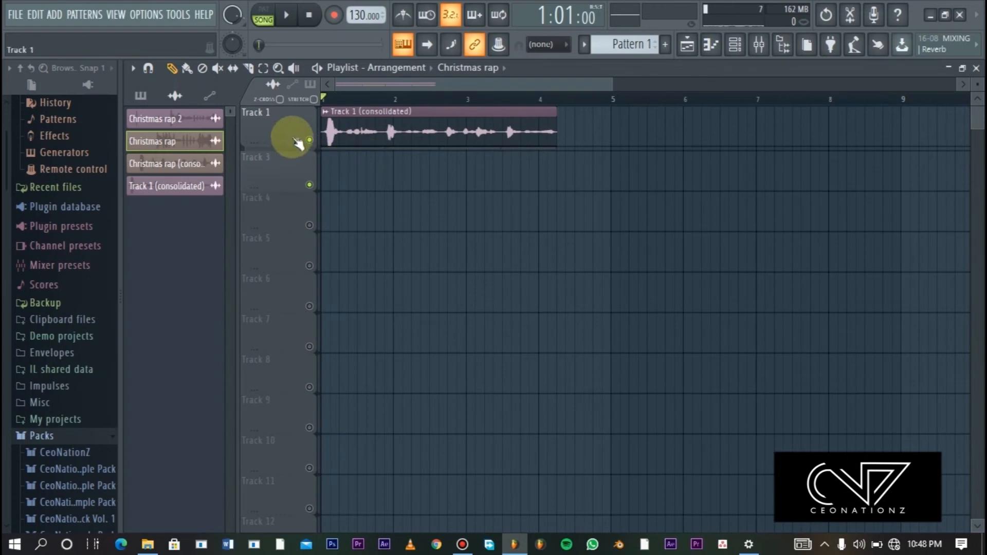
- Undo the Track 1 consolidation and comping edits to restore the two separate takes on Tracks 1 and 2
{"action": "right_click", "coordinate": [410, 139]}
{"action": "key", "text": "ctrl+z"}
{"action": "key", "text": "ctrl+z"}
{"action": "key", "text": "ctrl+z"}
{"action": "key", "text": "ctrl+z"}
{"action": "key", "text": "ctrl+z"}
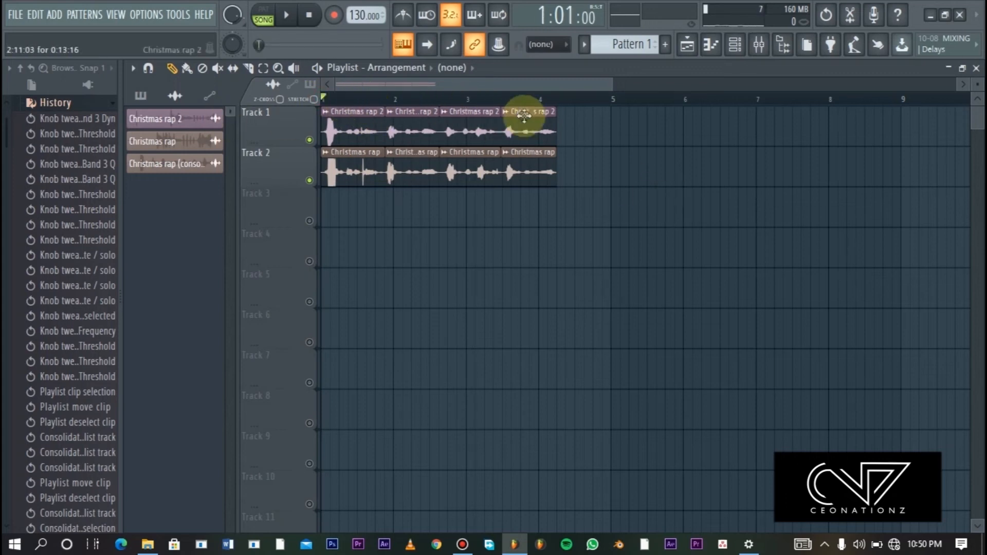
- Select all clips on Tracks 1 and 2 and consolidate them into one audio clip, with insert effects enabled in the render settings
{"action": "left_click_drag", "start_coordinate": [646, 108], "coordinate": [326, 183]}
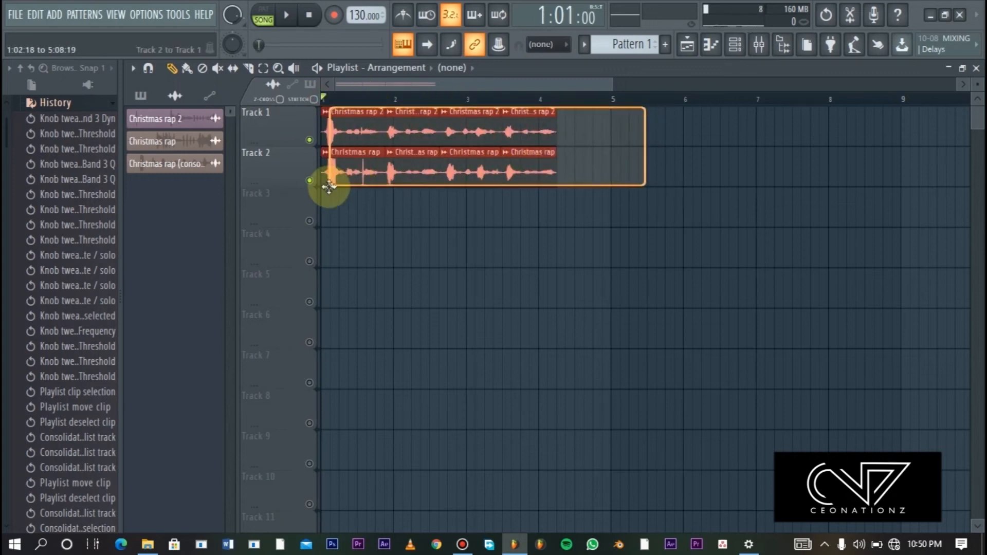
{"action": "left_click_drag", "start_coordinate": [613, 132], "coordinate": [337, 178]}
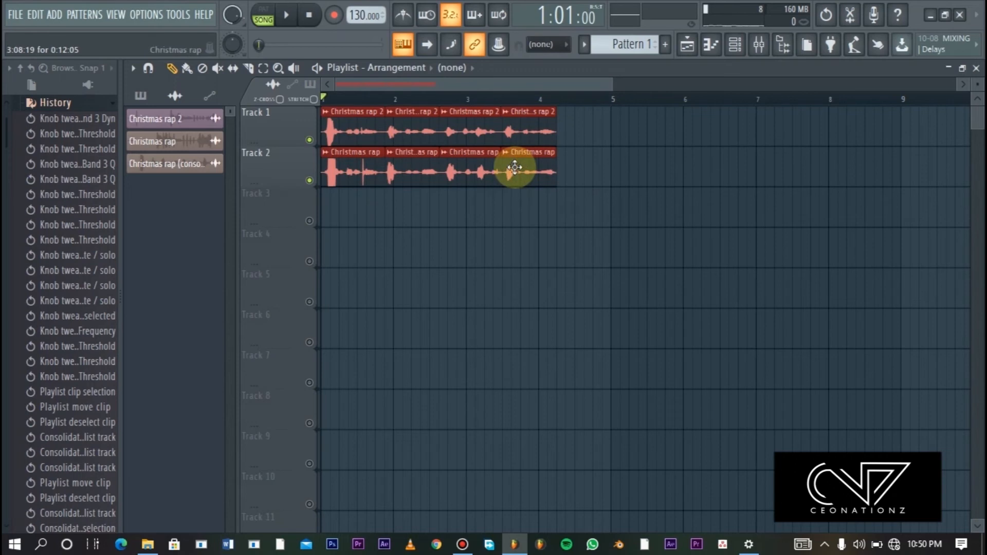
{"action": "key", "text": "ctrl+alt+c"}
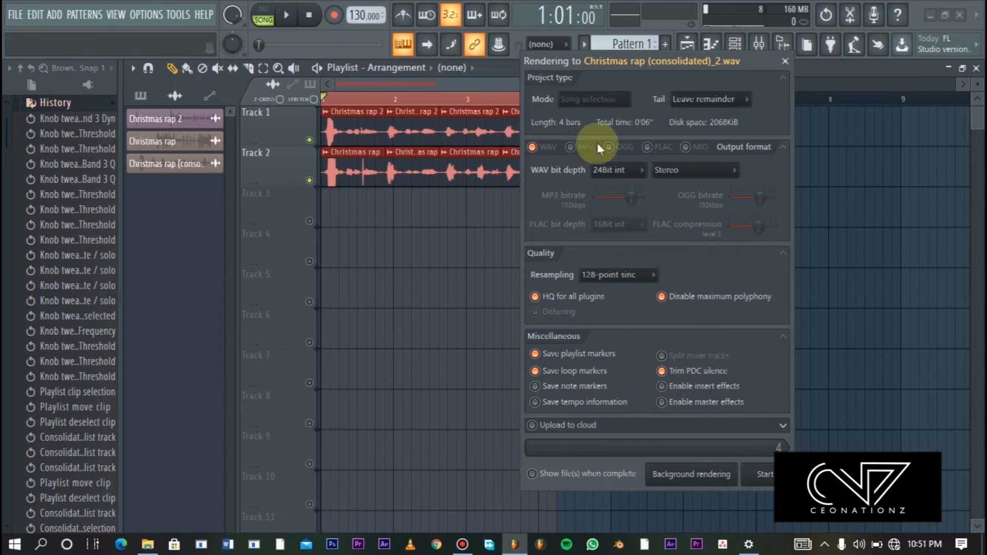
{"action": "left_click_drag", "start_coordinate": [765, 62], "coordinate": [858, 85]}
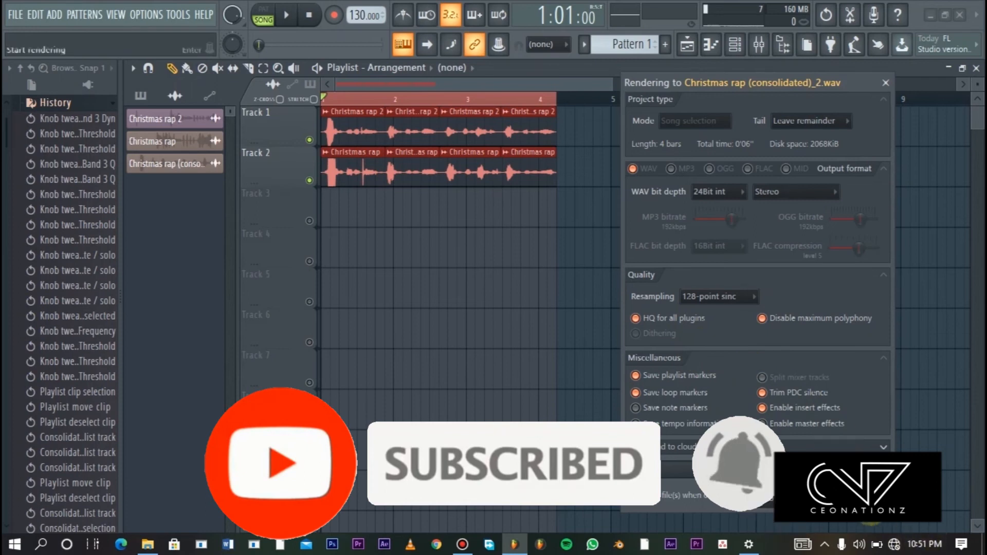
{"action": "left_click", "coordinate": [833, 495]}
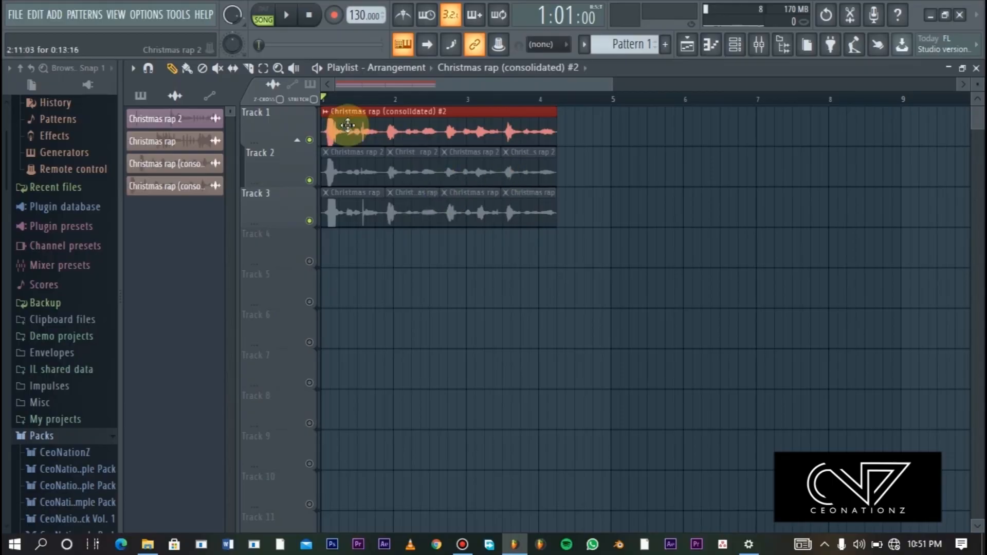
{"action": "left_click", "coordinate": [390, 165]}
{"action": "left_click_drag", "start_coordinate": [435, 183], "coordinate": [602, 165]}
{"action": "key", "text": "ctrl+z"}
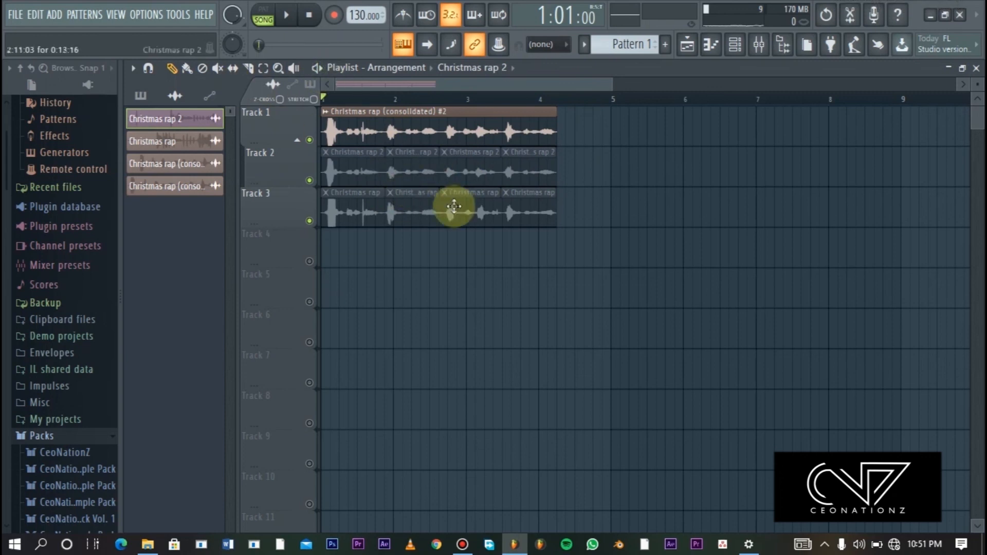
- Mute Track 1 with the consolidated clip, keep Track 2 enabled, and briefly play the playlist
{"action": "left_click", "coordinate": [310, 186]}
{"action": "left_click", "coordinate": [310, 185]}
{"action": "left_click", "coordinate": [310, 185]}
{"action": "left_click", "coordinate": [311, 185]}
{"action": "left_click", "coordinate": [310, 185]}
{"action": "left_click", "coordinate": [310, 185]}
{"action": "left_click", "coordinate": [310, 140]}
{"action": "left_click", "coordinate": [311, 180]}
{"action": "left_click", "coordinate": [310, 181]}
{"action": "left_click", "coordinate": [310, 180]}
{"action": "left_click", "coordinate": [310, 181]}
{"action": "key", "text": "space"}
{"action": "key", "text": "space"}
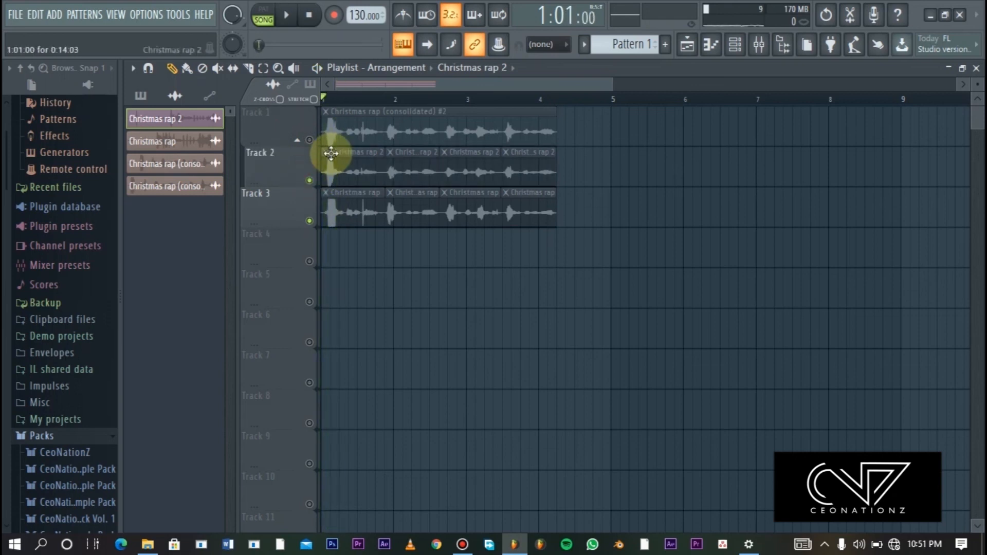
- Unmute all the original Christmas rap clips on Tracks 2 and 3 with the Mute tool
{"action": "left_click", "coordinate": [217, 68]}
{"action": "left_click", "coordinate": [340, 138]}
{"action": "left_click_drag", "start_coordinate": [348, 163], "coordinate": [529, 171]}
{"action": "left_click", "coordinate": [515, 208]}
{"action": "left_click", "coordinate": [449, 218]}
{"action": "left_click", "coordinate": [363, 215]}
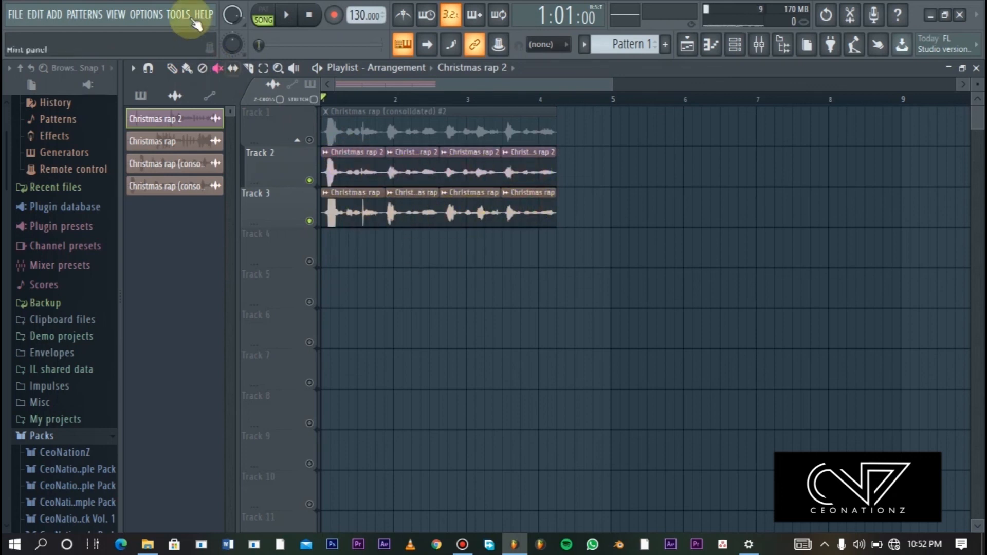